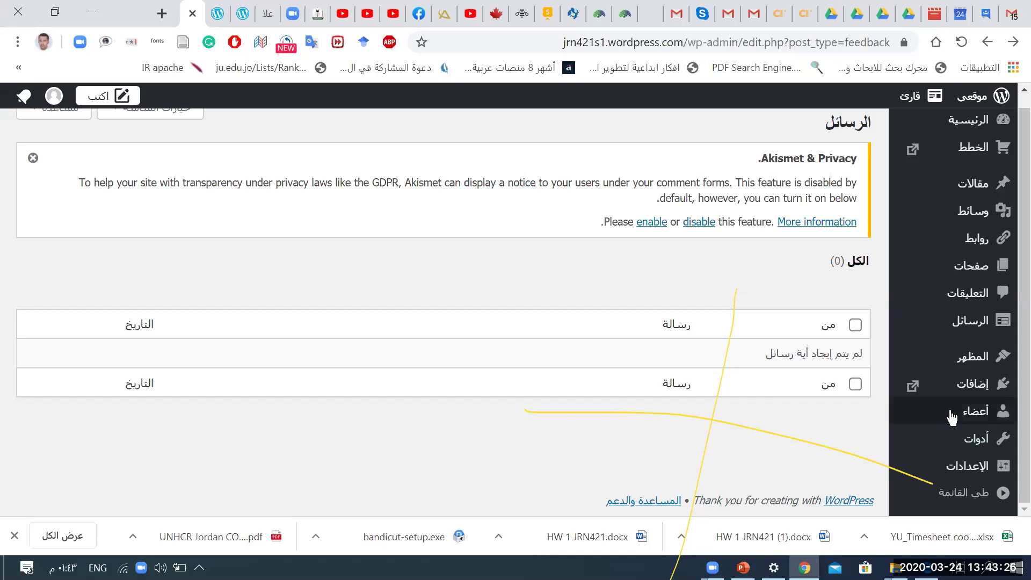
Step: Open the All Users (كافة الأعضاء) page from the Users (أعضاء) sidebar menu
{"action": "mouse_move", "coordinate": [951, 407]}
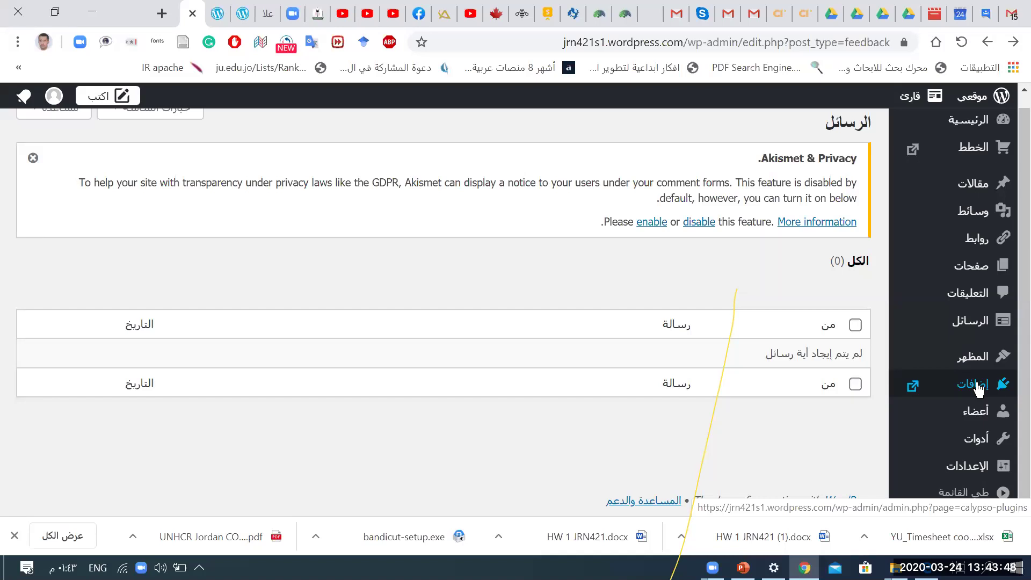
{"action": "left_click", "coordinate": [955, 417]}
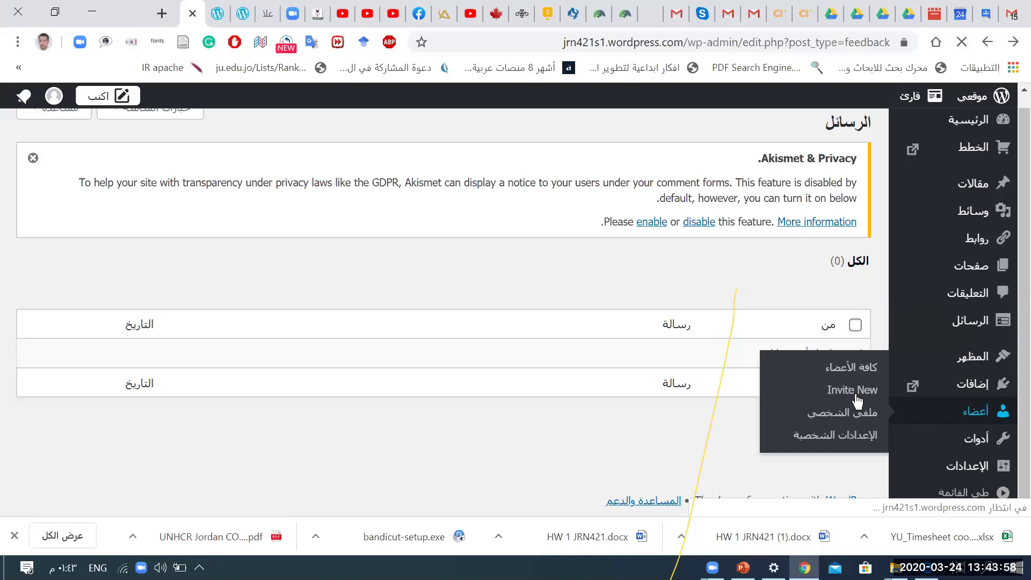
{"action": "left_click", "coordinate": [857, 367]}
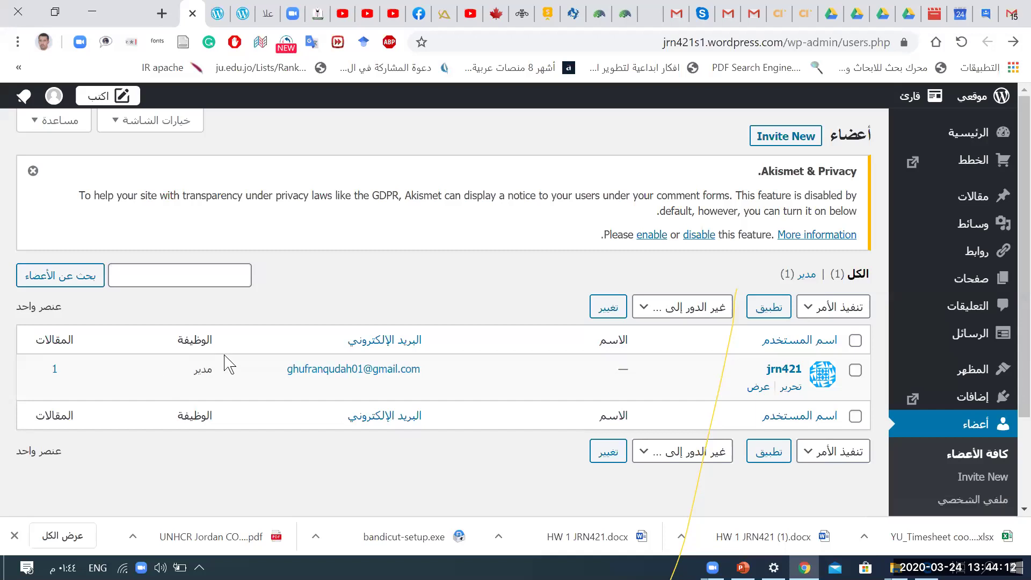
Step: Review the users table with its single administrator account and scroll down the page
{"action": "double_click", "coordinate": [203, 373]}
{"action": "left_click", "coordinate": [67, 376]}
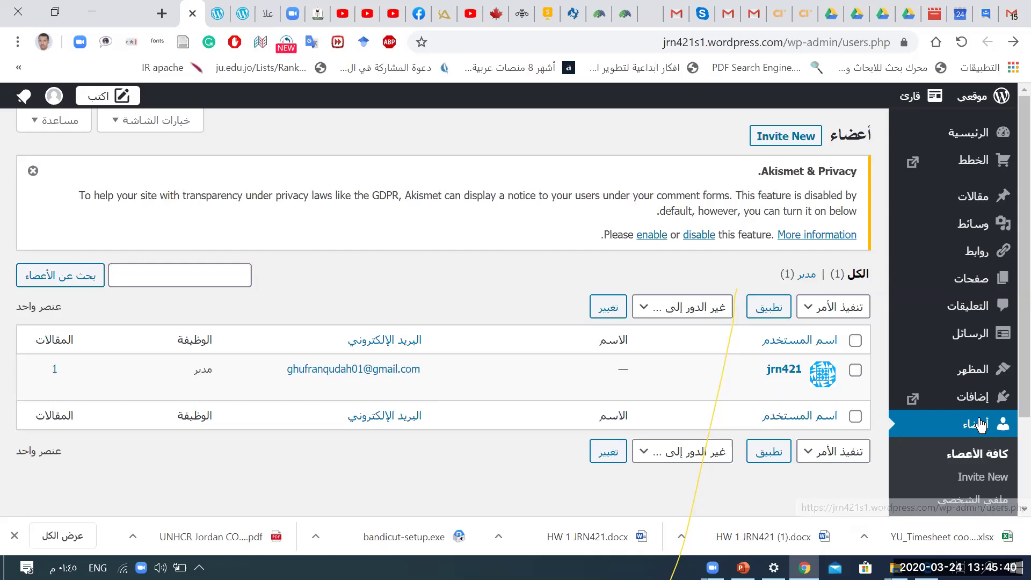
{"action": "scroll", "coordinate": [980, 424], "scroll_direction": "down", "scroll_amount": 3}
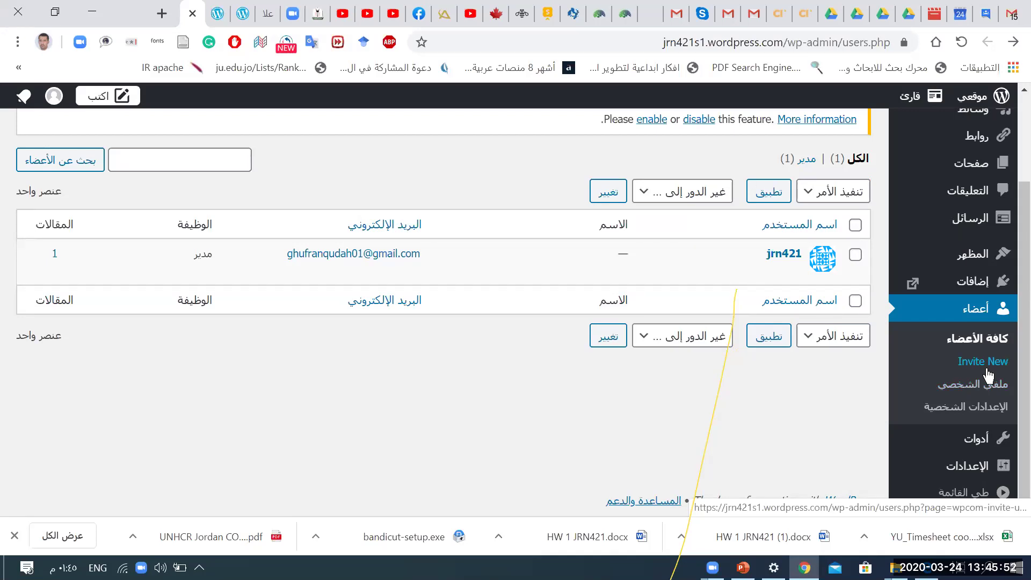
Step: Go to Users > Invite New and start a new invitation with the Invite (دعوة) button
{"action": "left_click", "coordinate": [988, 375]}
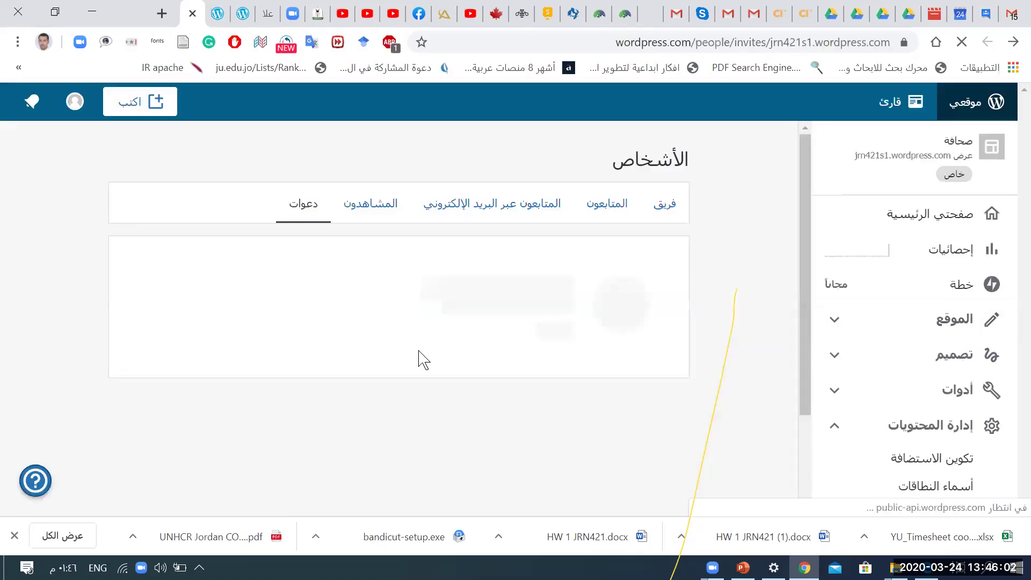
{"action": "scroll", "coordinate": [423, 359], "scroll_direction": "down", "scroll_amount": 2}
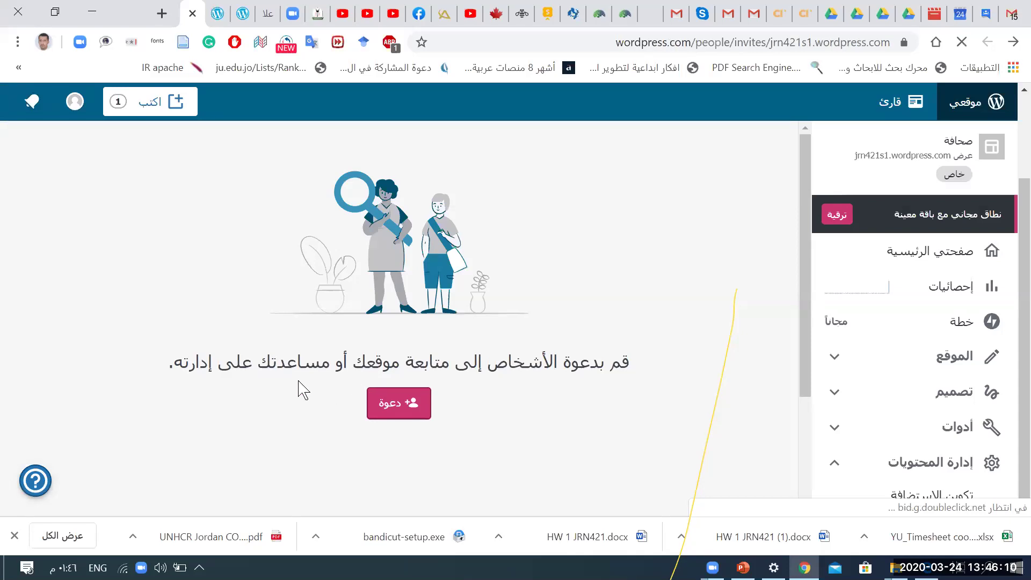
{"action": "left_click", "coordinate": [397, 413]}
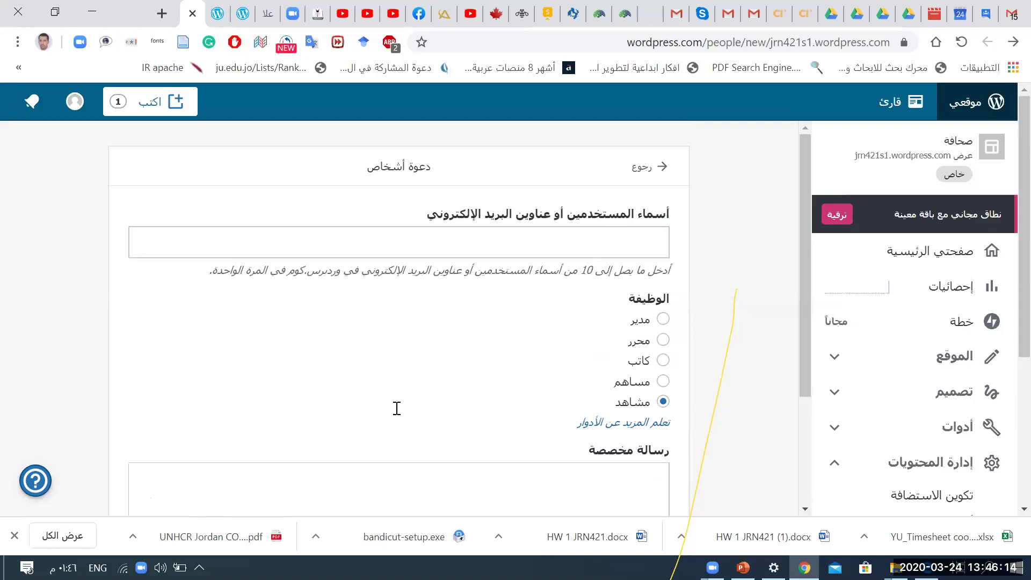
{"action": "left_click", "coordinate": [538, 251]}
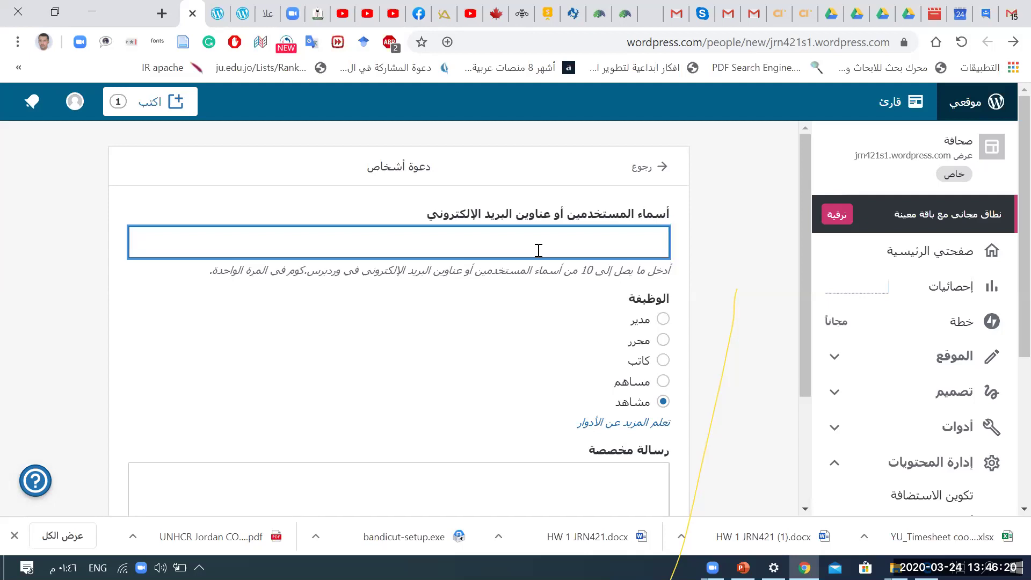
{"action": "left_click_drag", "start_coordinate": [576, 274], "coordinate": [598, 274]}
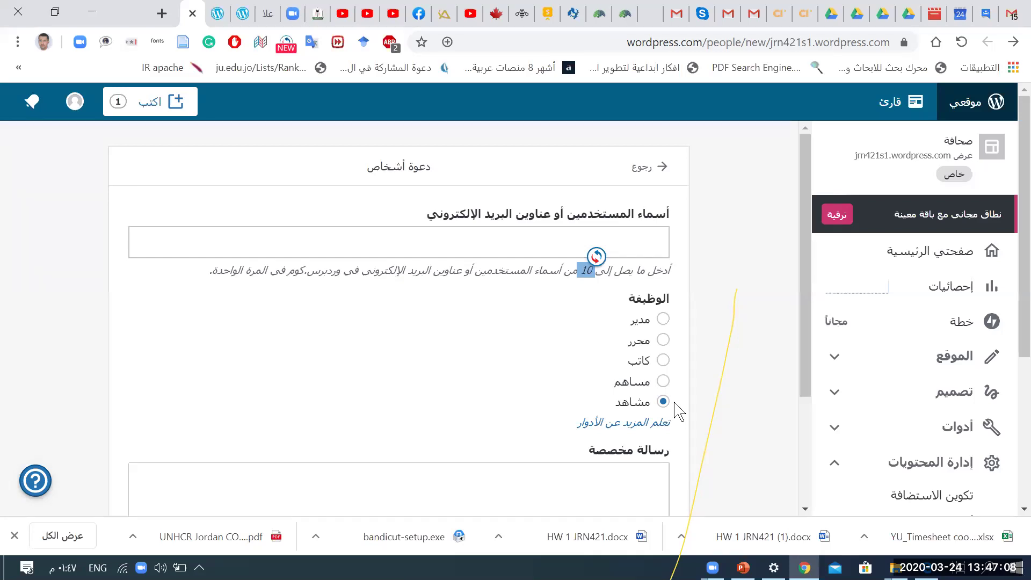
Step: Enter two invitee e-mail addresses as entries and assign them the Editor (محرر) role
{"action": "left_click", "coordinate": [450, 245]}
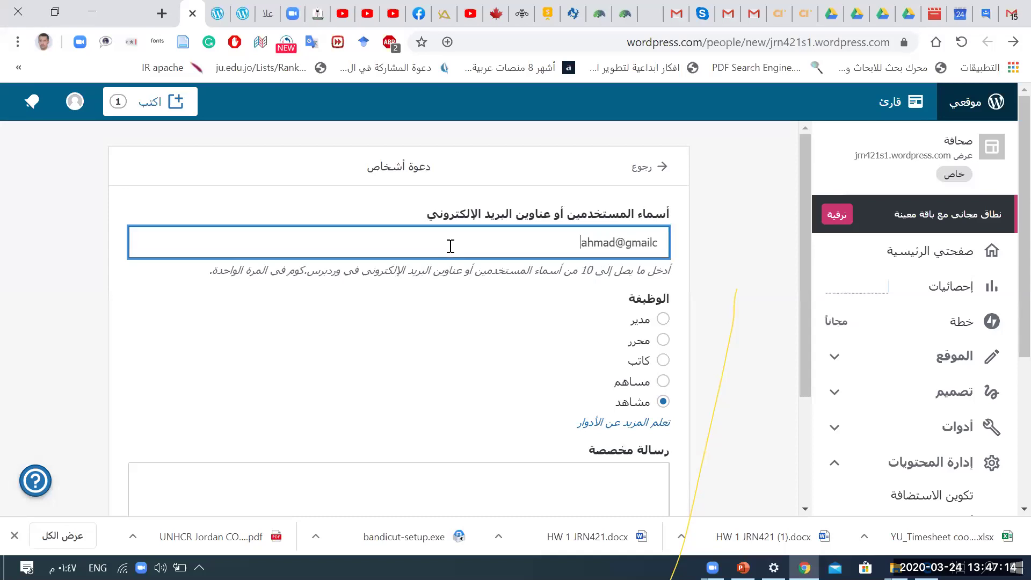
{"action": "key", "text": "Return"}
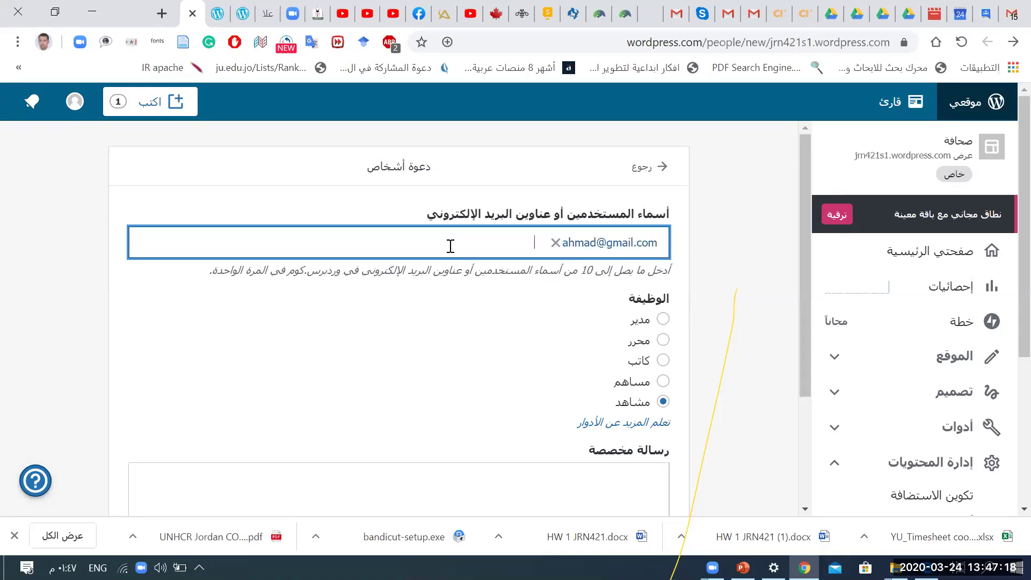
{"action": "key", "text": "Return"}
{"action": "left_click", "coordinate": [664, 340]}
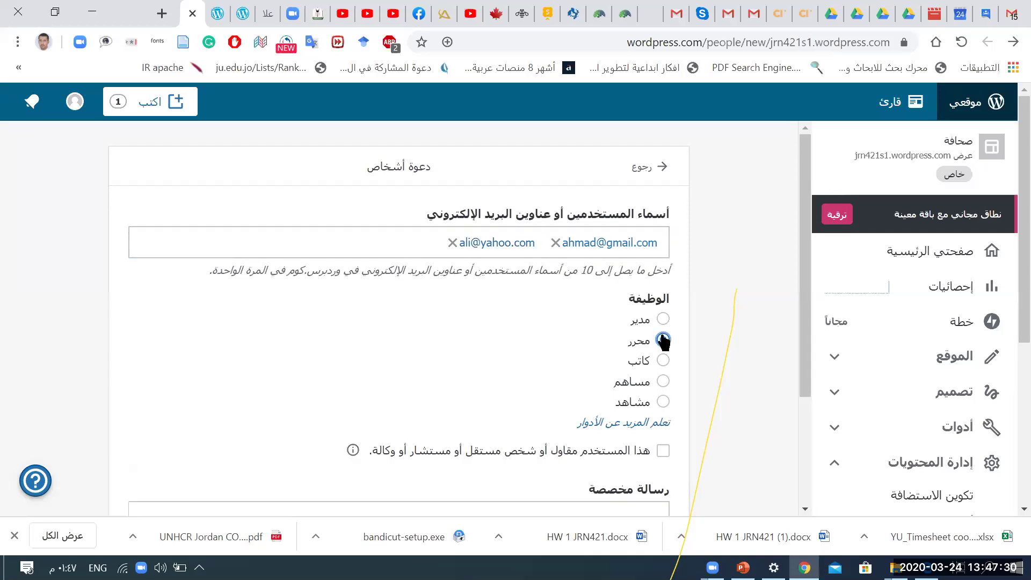
Step: Write the custom message 'تم اضافتكم كمحررين الى الموقع' in Arabic and send the invitations
{"action": "scroll", "coordinate": [664, 340], "scroll_direction": "down", "scroll_amount": 2}
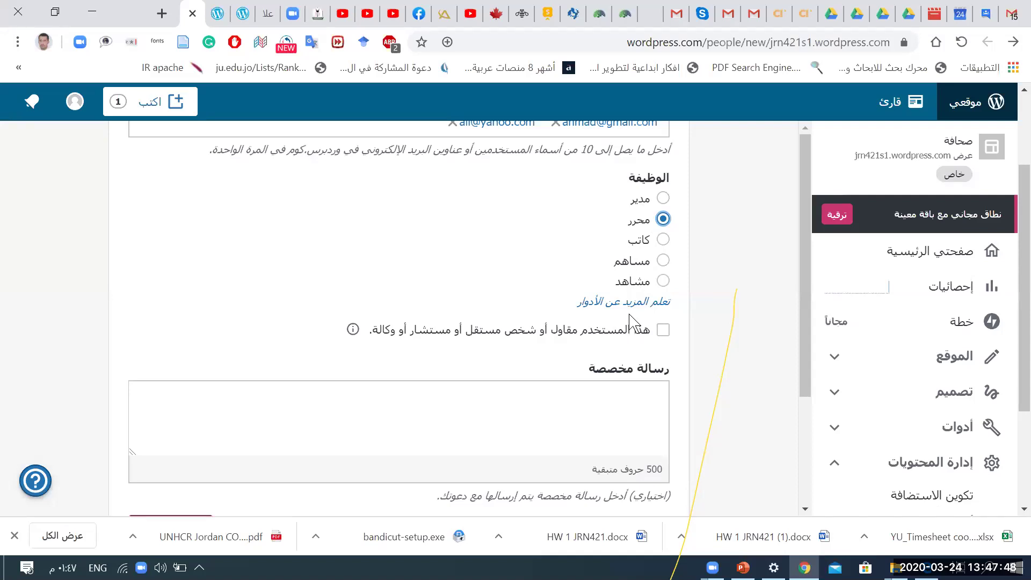
{"action": "left_click", "coordinate": [567, 413]}
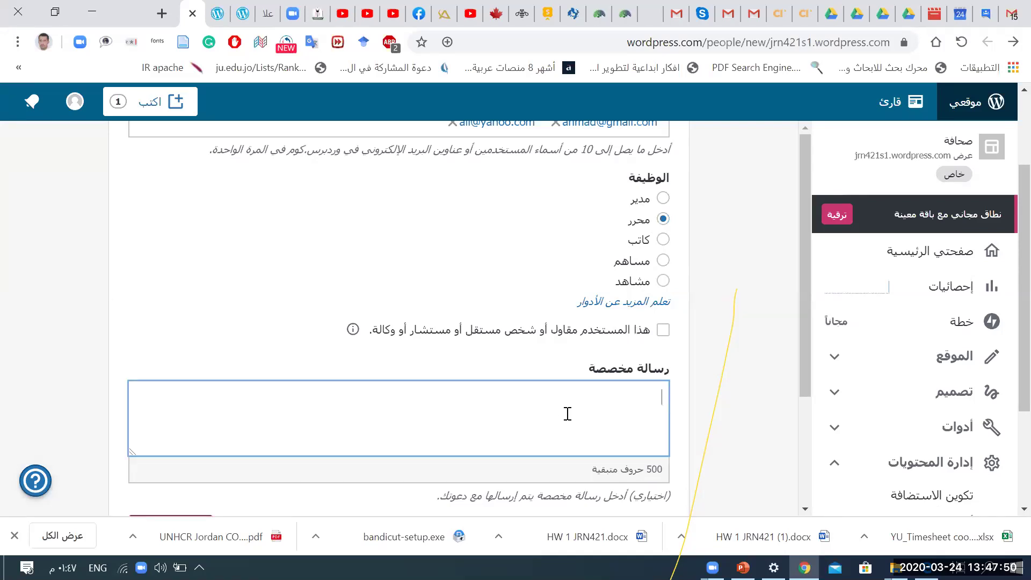
{"action": "type", "text": "h"}
{"action": "key", "text": "BackSpace"}
{"action": "key", "text": "alt+shift"}
{"action": "type", "text": "تم اضافن"}
{"action": "key", "text": "BackSpace"}
{"action": "type", "text": "تعم"}
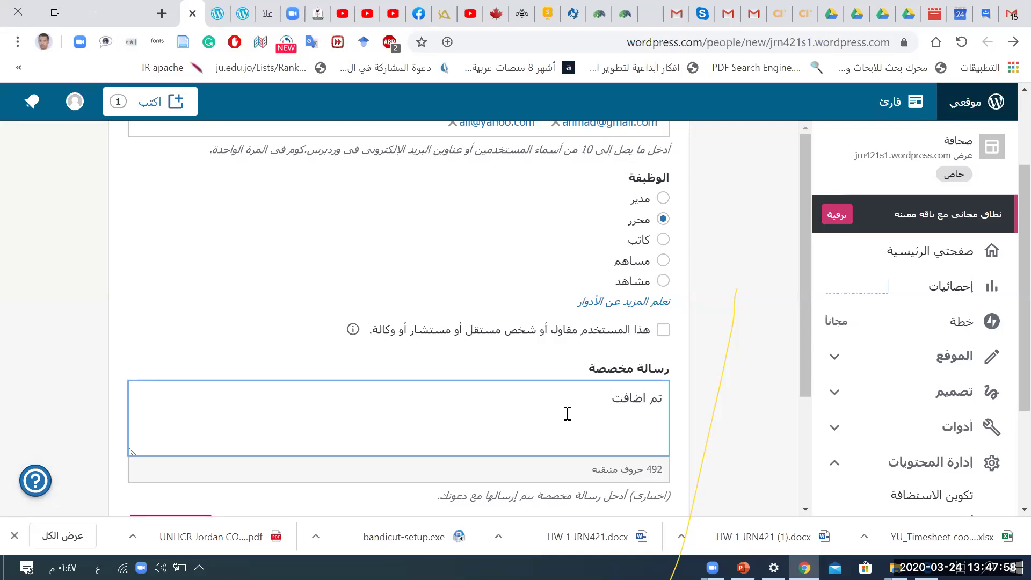
{"action": "key", "text": "BackSpace"}
{"action": "key", "text": "BackSpace"}
{"action": "key", "text": "BackSpace"}
{"action": "type", "text": "كم ك"}
{"action": "type", "text": "ن"}
{"action": "key", "text": "BackSpace"}
{"action": "type", "text": "محررين "}
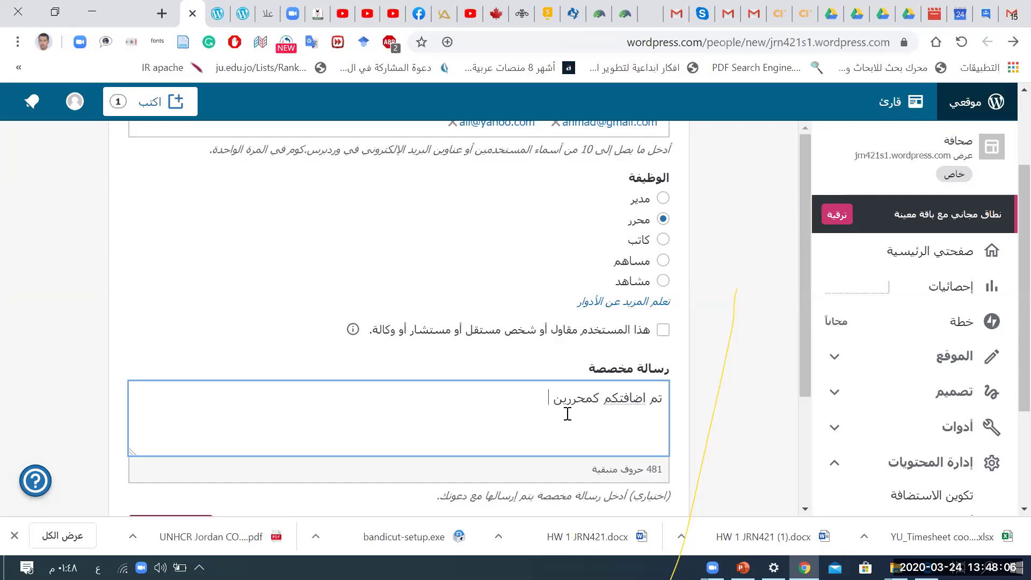
{"action": "type", "text": "ال ى الموقع"}
{"action": "scroll", "coordinate": [567, 414], "scroll_direction": "down", "scroll_amount": 3}
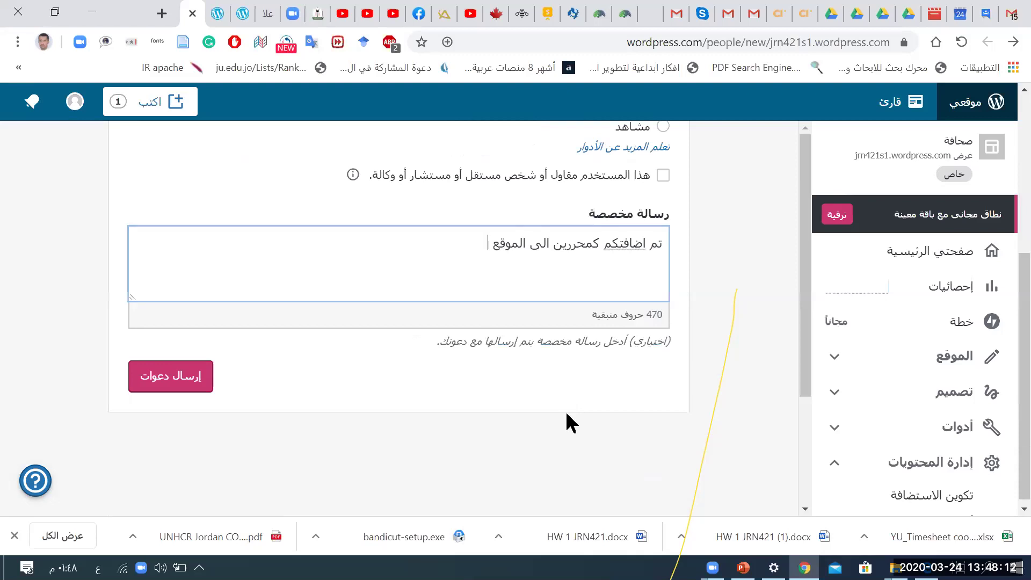
{"action": "left_click", "coordinate": [199, 384]}
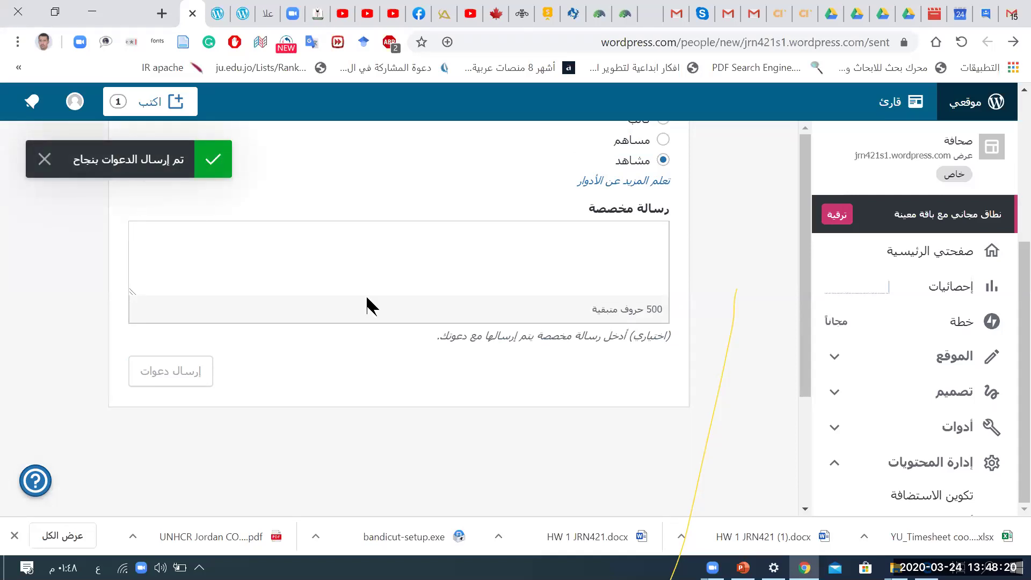
Step: Scroll back up to the cleared invite form after the success notice appears
{"action": "scroll", "coordinate": [369, 301], "scroll_direction": "up", "scroll_amount": 4}
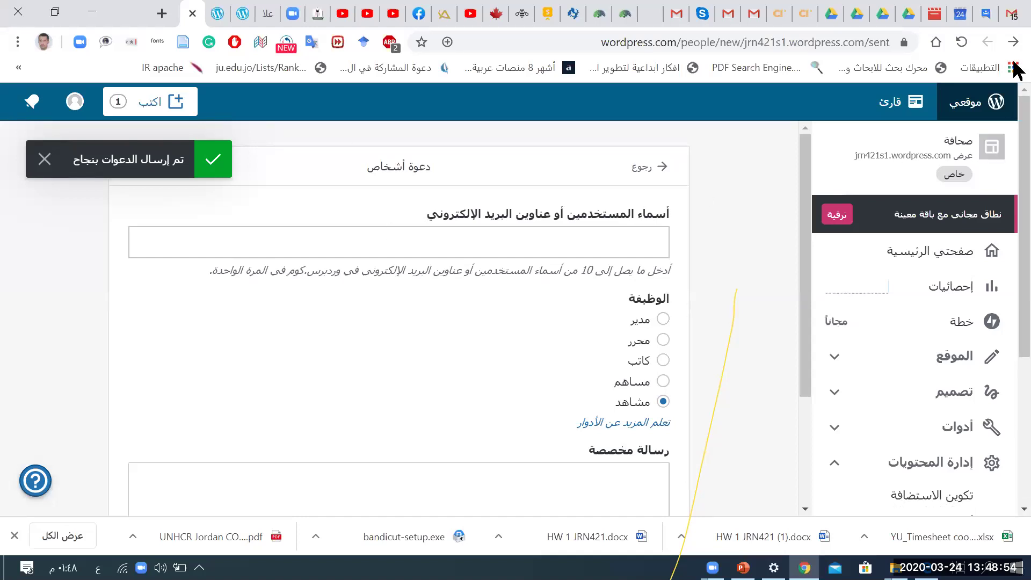
Step: Return to the site's users list, then open the My Profile (ملفي الشخصي) page
{"action": "left_click", "coordinate": [1013, 42]}
{"action": "left_click", "coordinate": [1013, 42]}
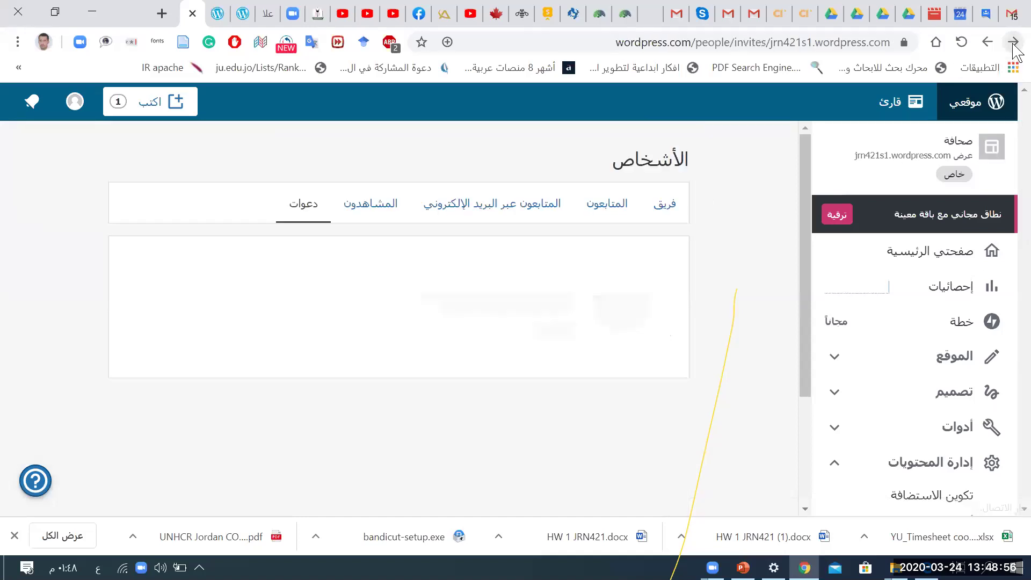
{"action": "left_click", "coordinate": [1013, 42]}
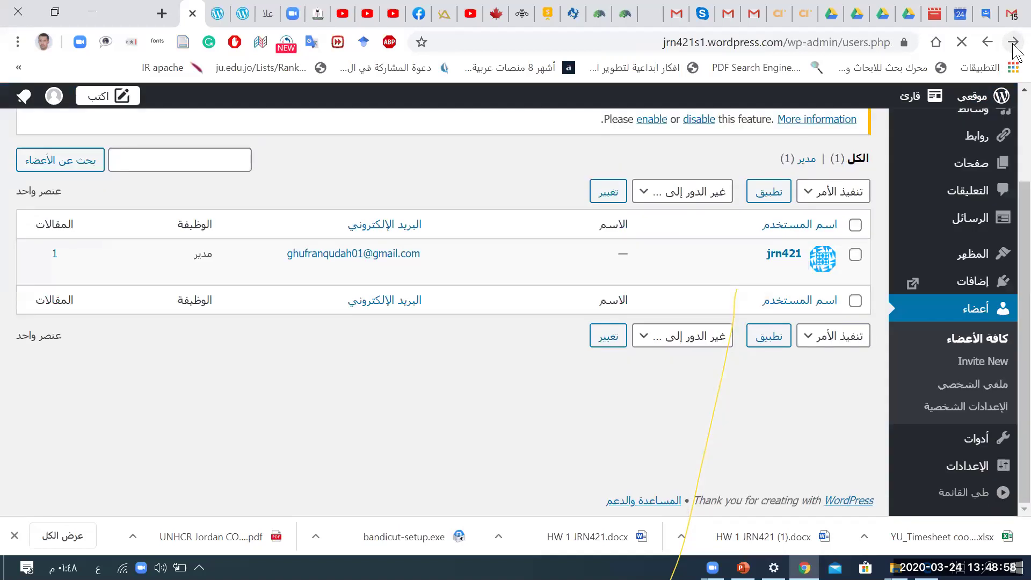
{"action": "left_click", "coordinate": [960, 344]}
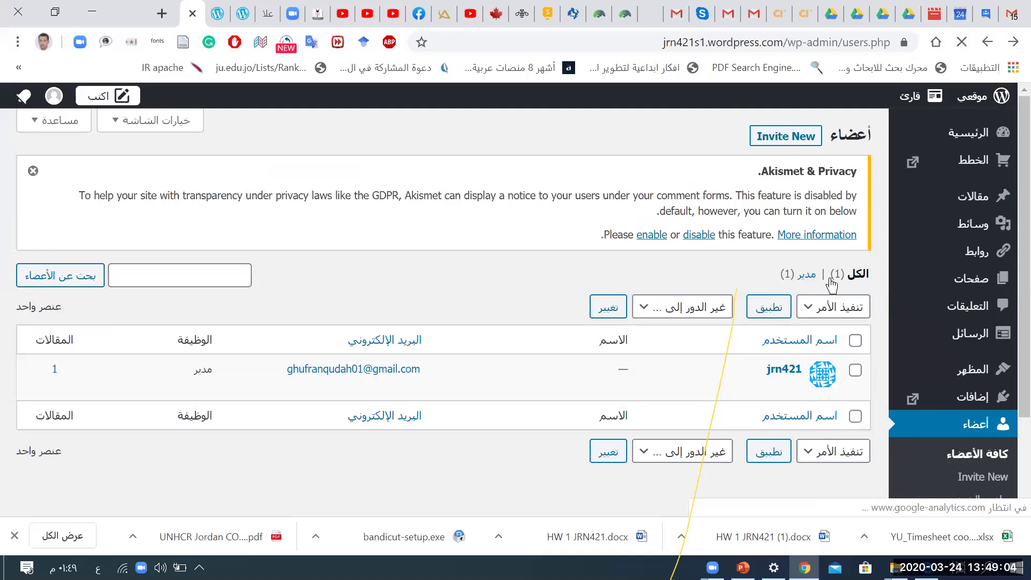
{"action": "scroll", "coordinate": [671, 269], "scroll_direction": "down", "scroll_amount": 2}
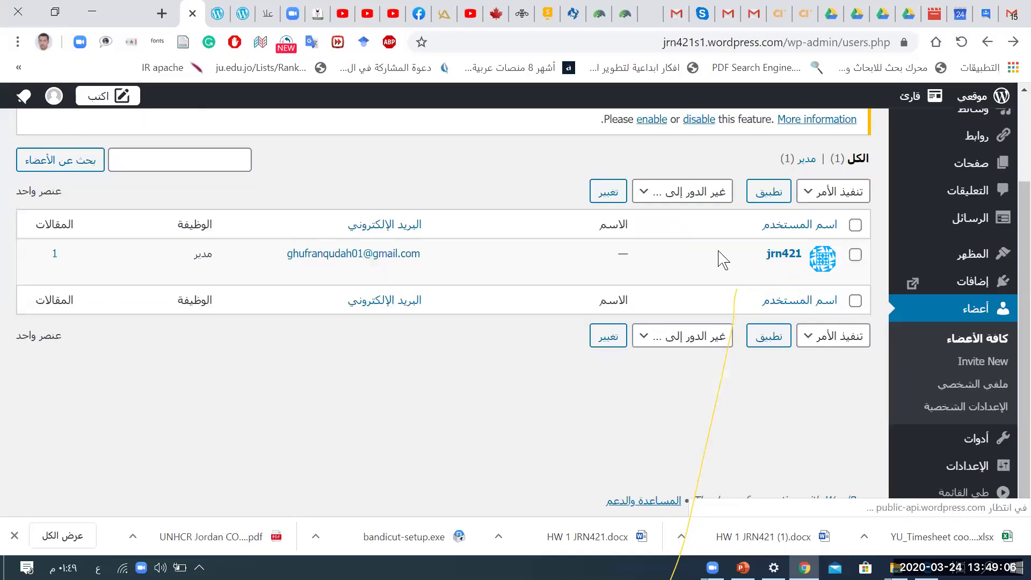
{"action": "mouse_move", "coordinate": [794, 269]}
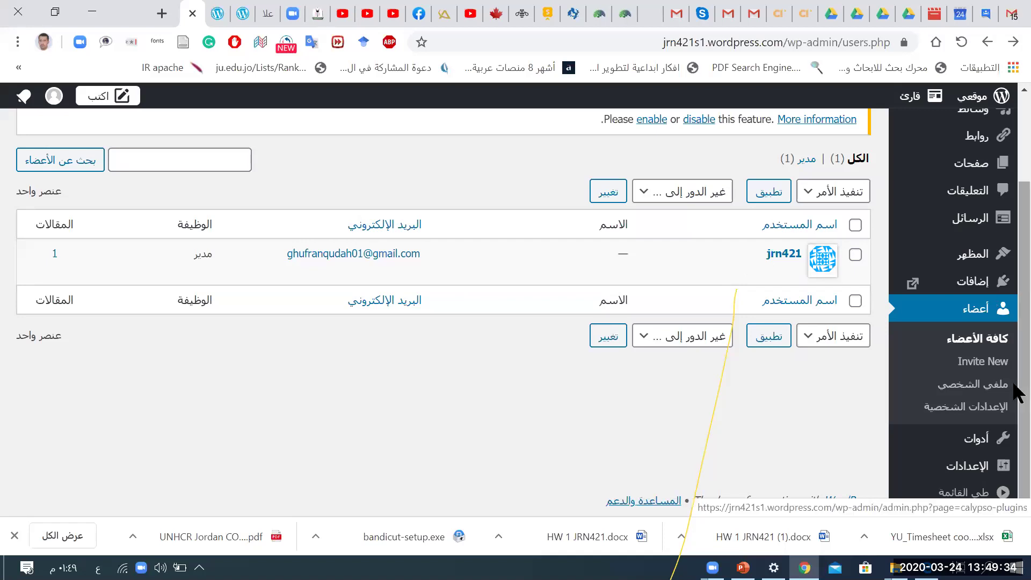
{"action": "left_click", "coordinate": [963, 392]}
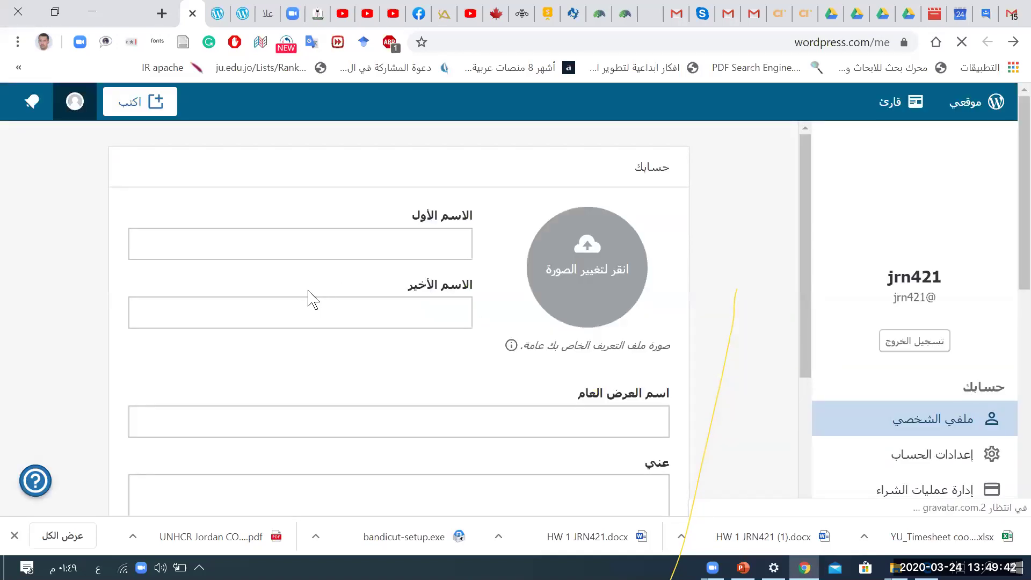
Step: Fill the profile's first and last name fields with the saved autofill name
{"action": "scroll", "coordinate": [310, 299], "scroll_direction": "down", "scroll_amount": 3}
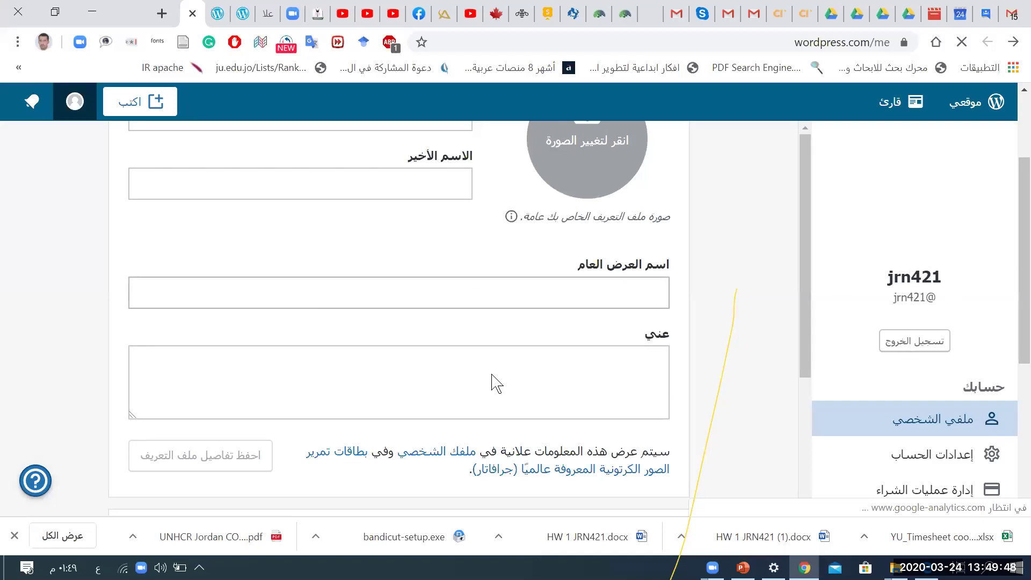
{"action": "scroll", "coordinate": [529, 219], "scroll_direction": "down", "scroll_amount": 4}
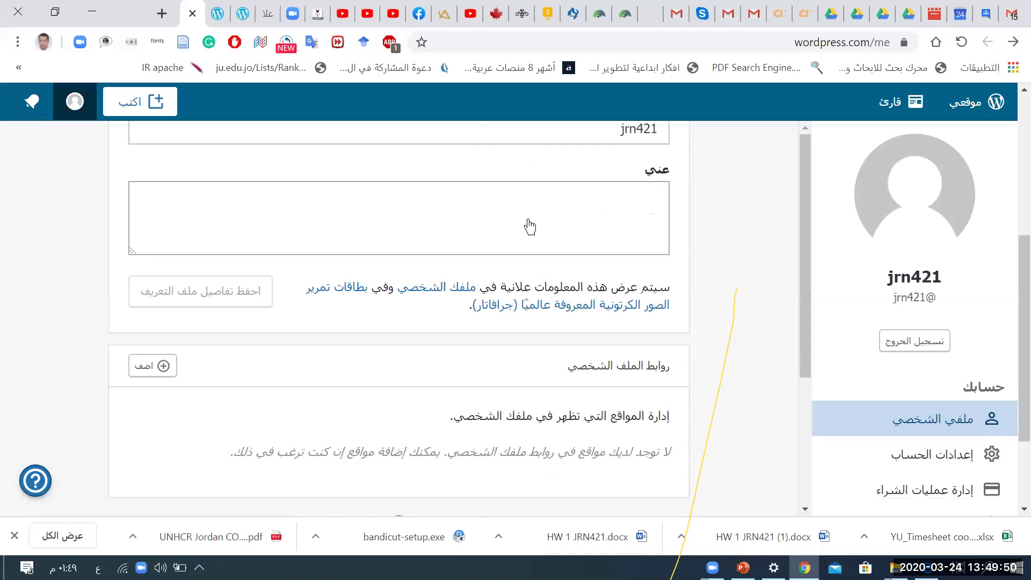
{"action": "left_click", "coordinate": [529, 224]}
{"action": "scroll", "coordinate": [529, 223], "scroll_direction": "up", "scroll_amount": 5}
{"action": "left_click", "coordinate": [441, 193]}
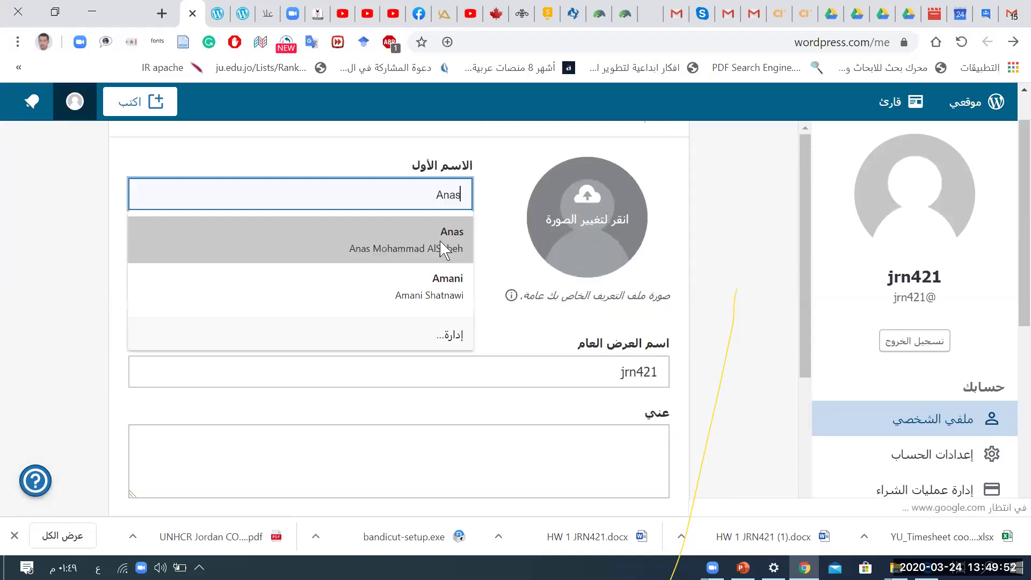
{"action": "left_click", "coordinate": [459, 243]}
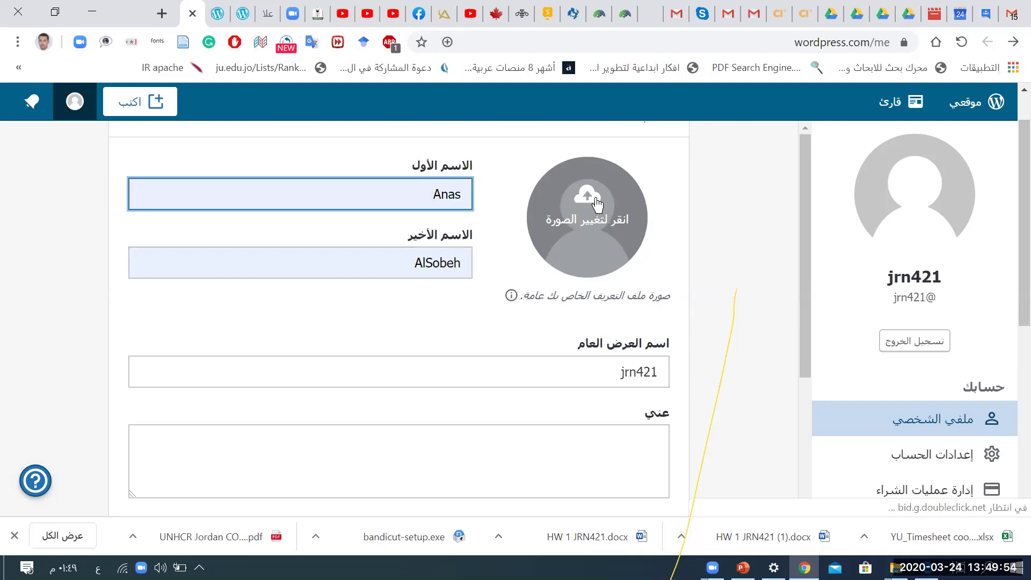
Step: Set the profile photo to the Camera Roll picture via Change my photo
{"action": "left_click", "coordinate": [599, 205]}
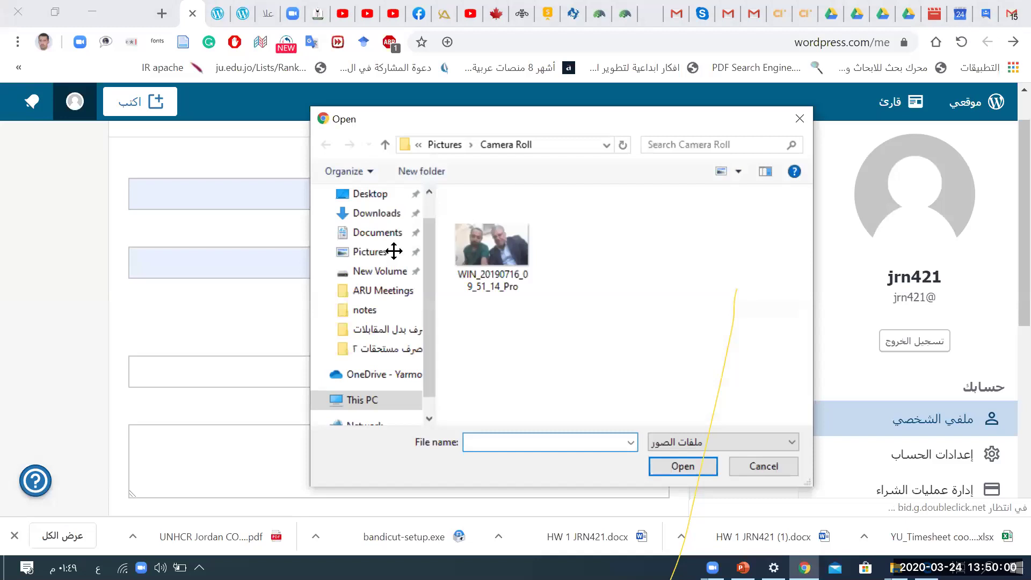
{"action": "double_click", "coordinate": [491, 245]}
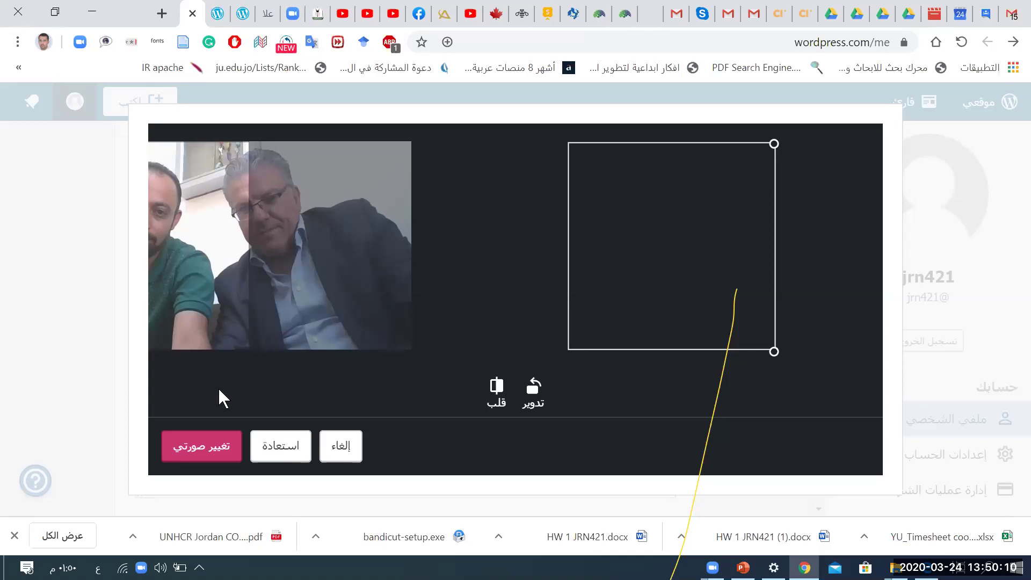
{"action": "left_click", "coordinate": [209, 433]}
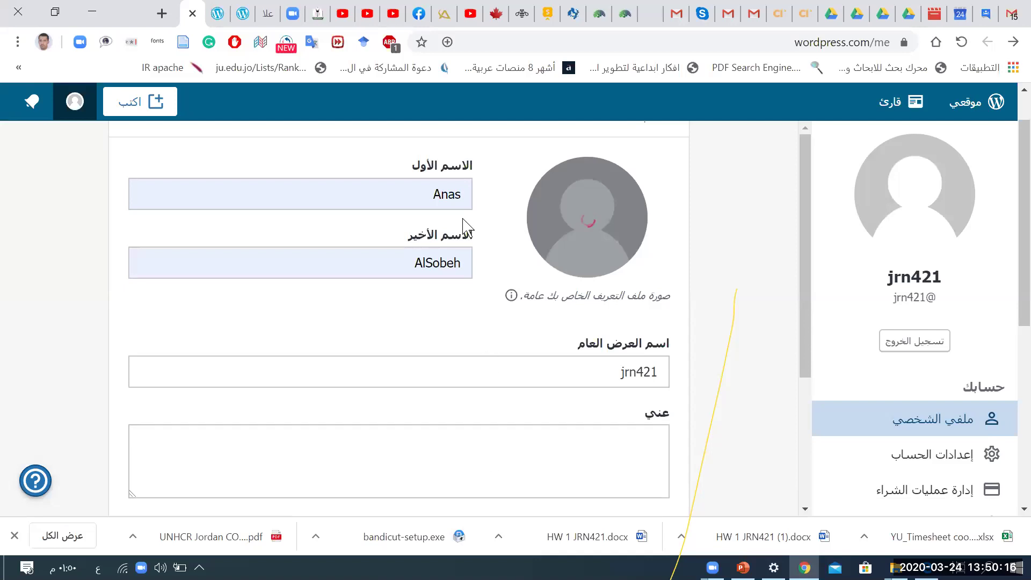
Step: Leave the profile page and confirm, returning to the Users admin page
{"action": "scroll", "coordinate": [459, 236], "scroll_direction": "down", "scroll_amount": 5}
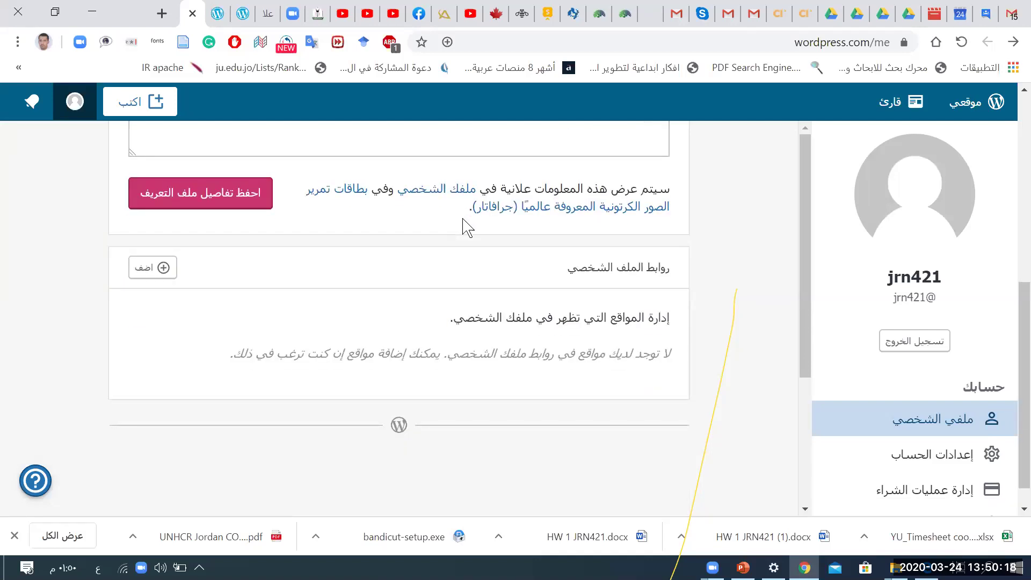
{"action": "scroll", "coordinate": [466, 227], "scroll_direction": "up", "scroll_amount": 5}
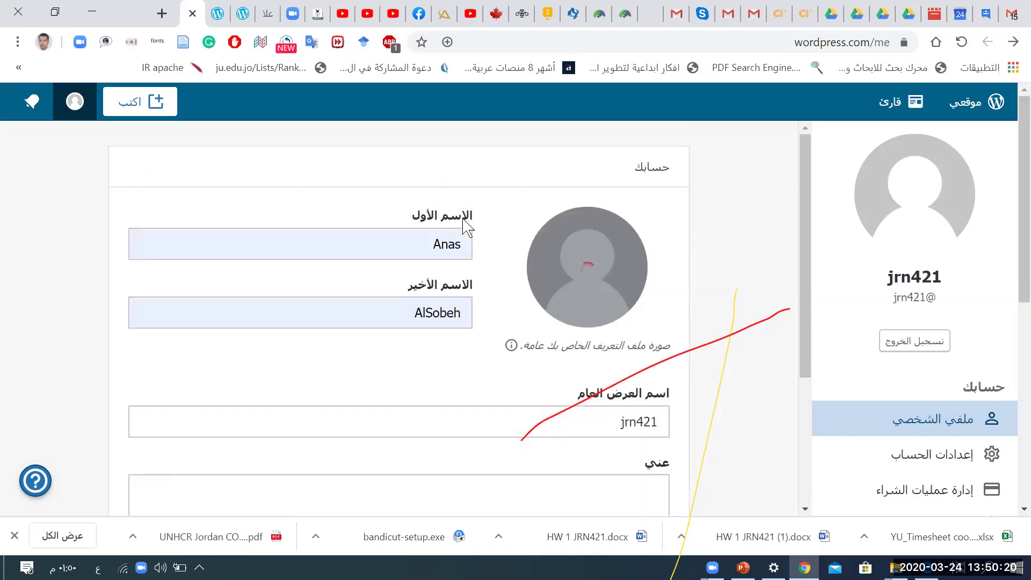
{"action": "left_click", "coordinate": [1014, 42]}
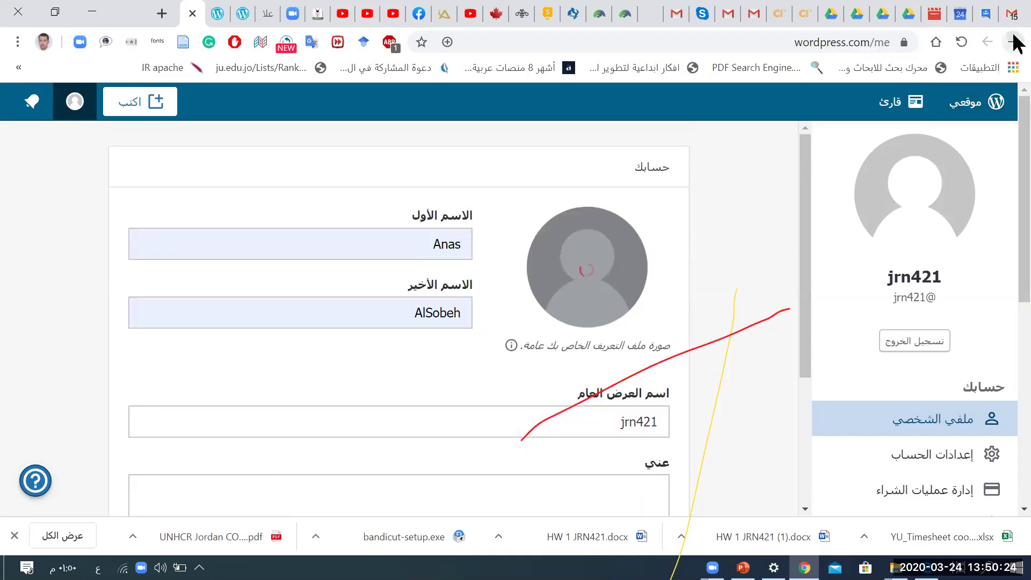
{"action": "left_click", "coordinate": [450, 136]}
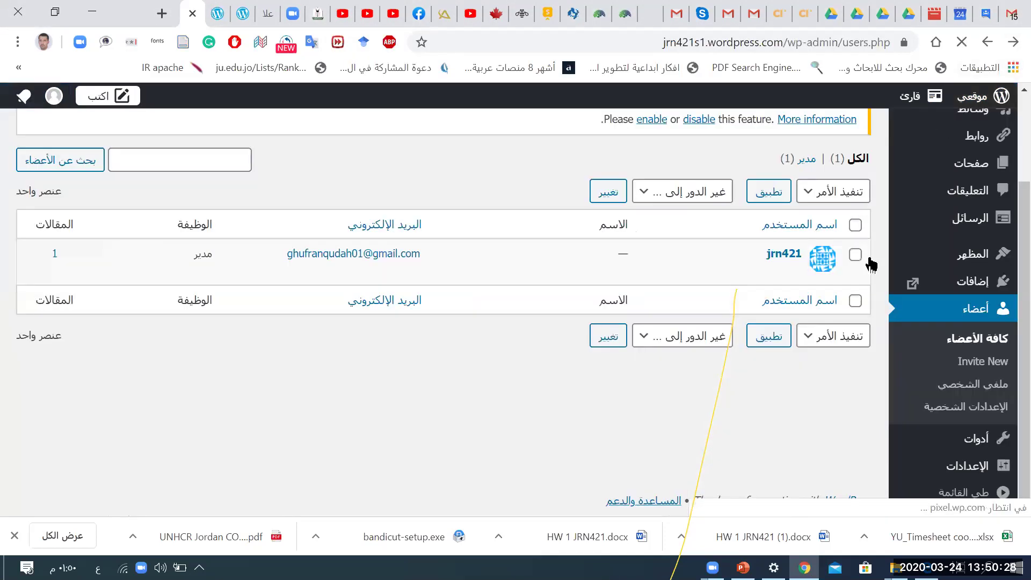
Step: Open Personal Settings and scroll past the email and web address fields to Dashboard Color Scheme
{"action": "left_click", "coordinate": [957, 413]}
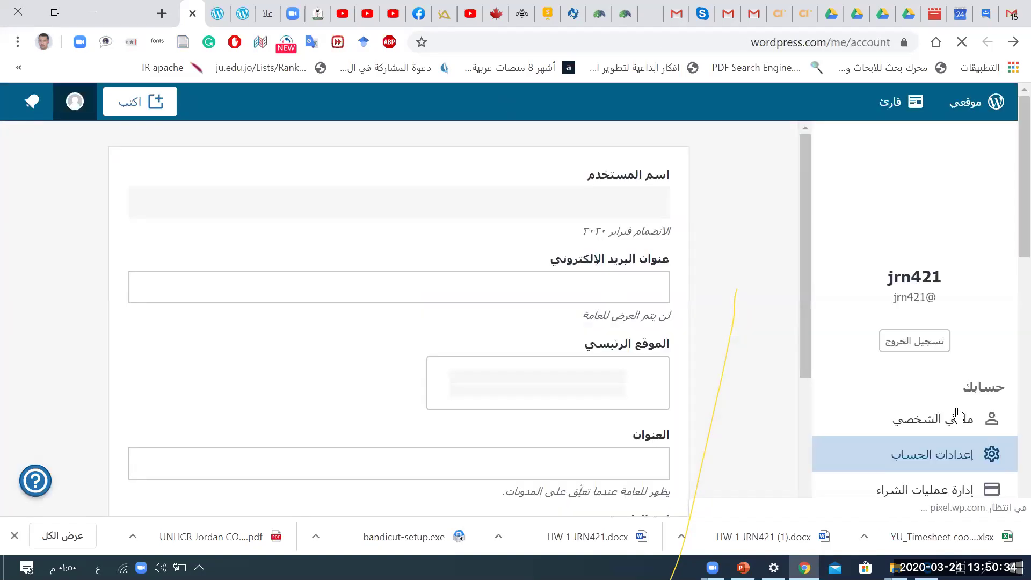
{"action": "left_click", "coordinate": [601, 293]}
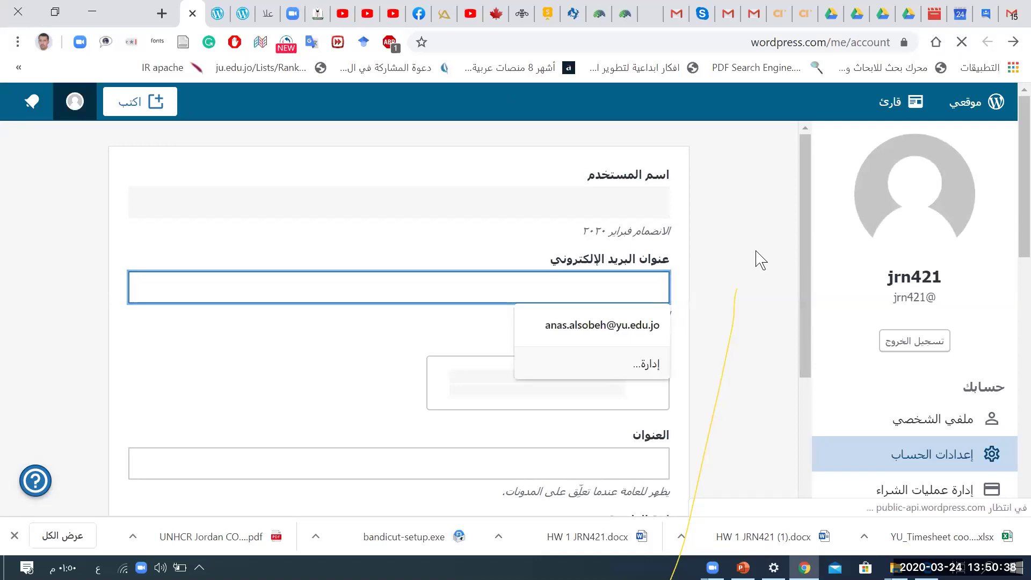
{"action": "left_click", "coordinate": [726, 237]}
{"action": "scroll", "coordinate": [726, 292], "scroll_direction": "down", "scroll_amount": 2}
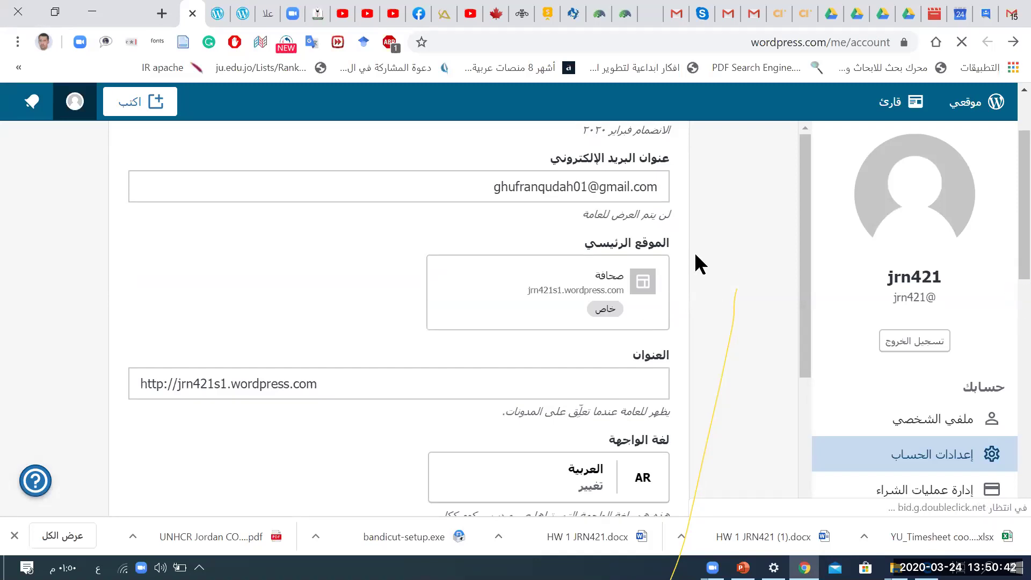
{"action": "scroll", "coordinate": [734, 277], "scroll_direction": "down", "scroll_amount": 2}
{"action": "left_click", "coordinate": [401, 299]}
{"action": "double_click", "coordinate": [400, 301]}
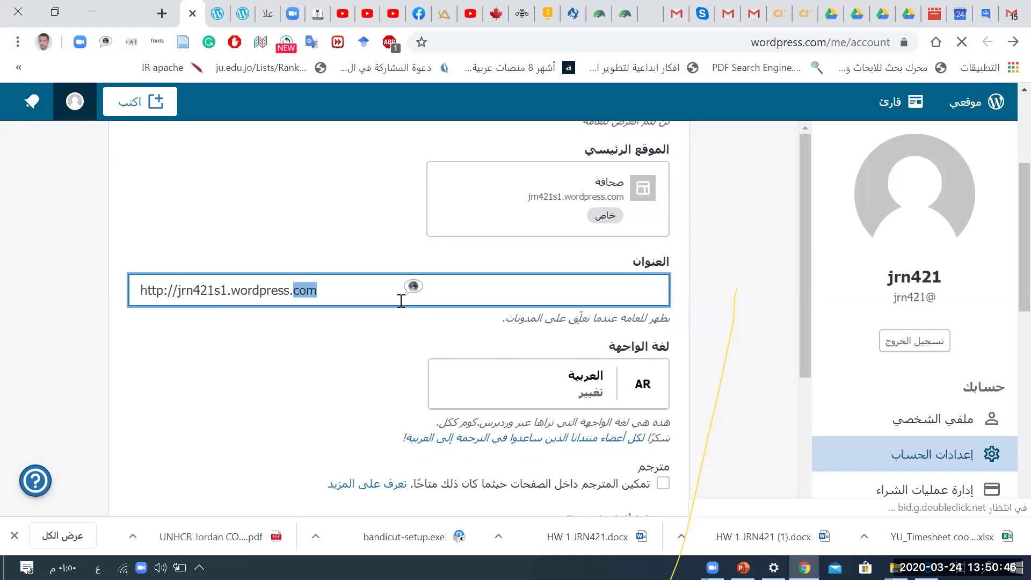
{"action": "scroll", "coordinate": [401, 300], "scroll_direction": "down", "scroll_amount": 2}
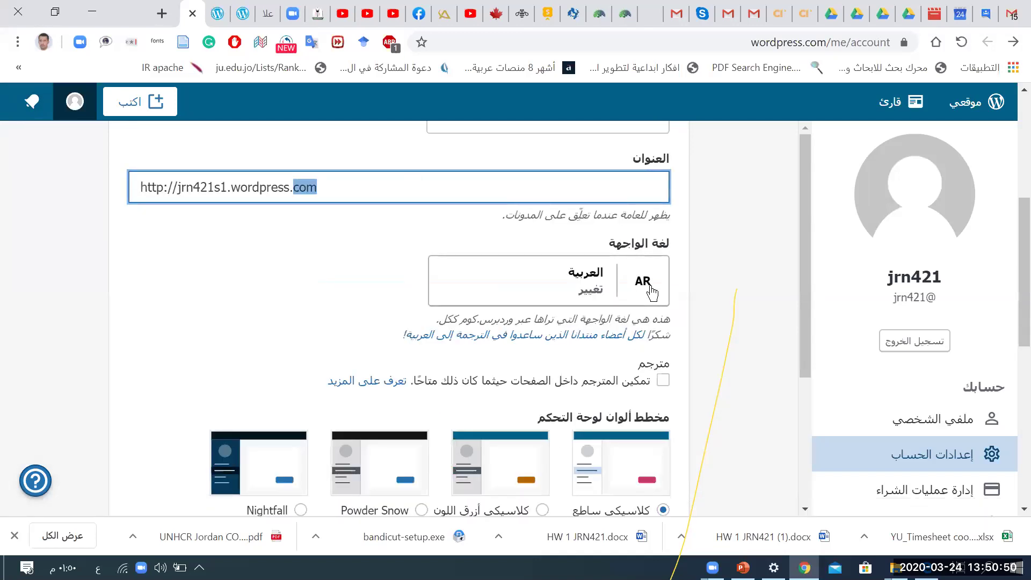
{"action": "scroll", "coordinate": [598, 402], "scroll_direction": "down", "scroll_amount": 3}
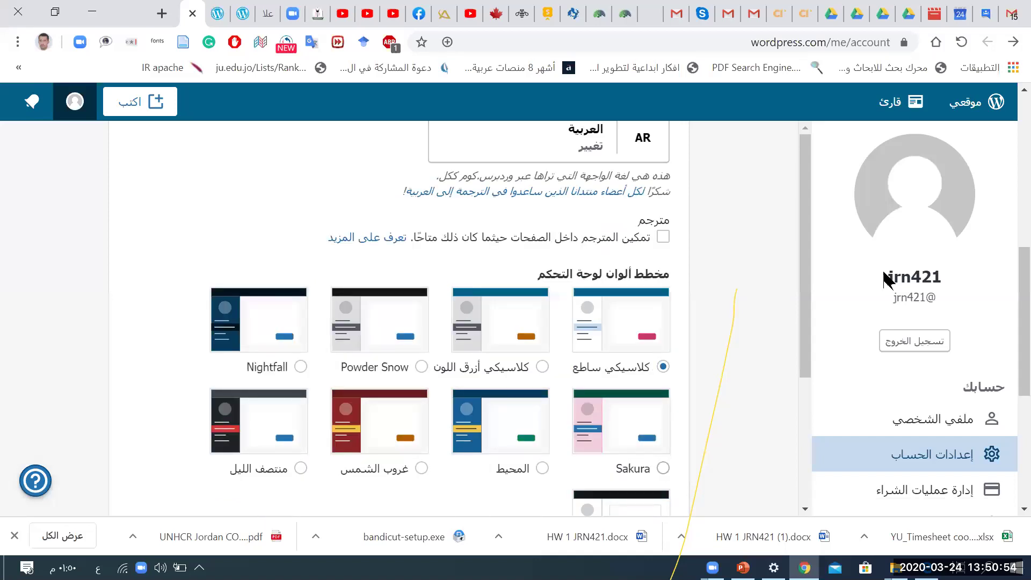
Step: Save the Sakura admin colour scheme in account settings, then go forward to the Users page
{"action": "left_click", "coordinate": [586, 400]}
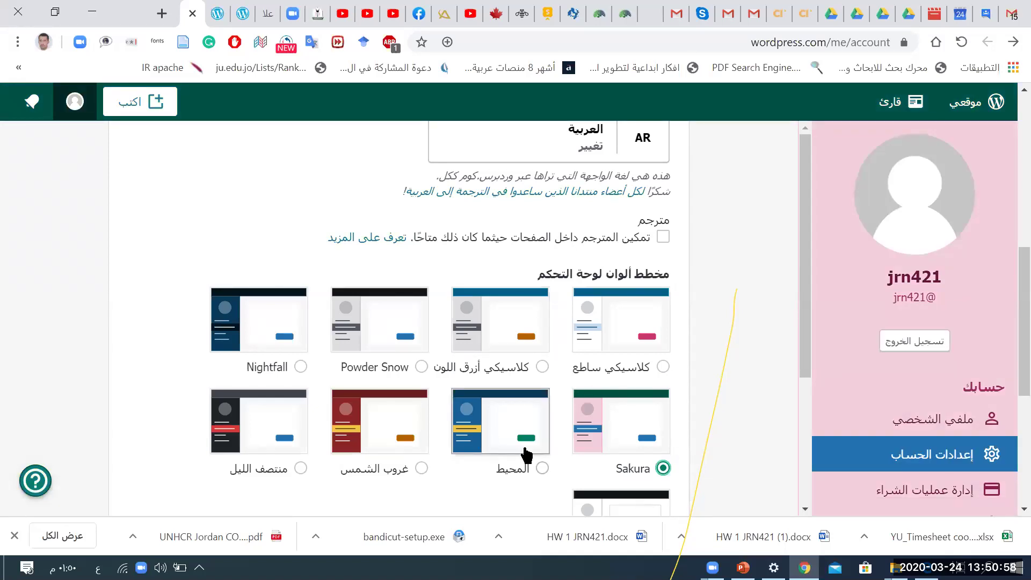
{"action": "scroll", "coordinate": [525, 456], "scroll_direction": "down", "scroll_amount": 6}
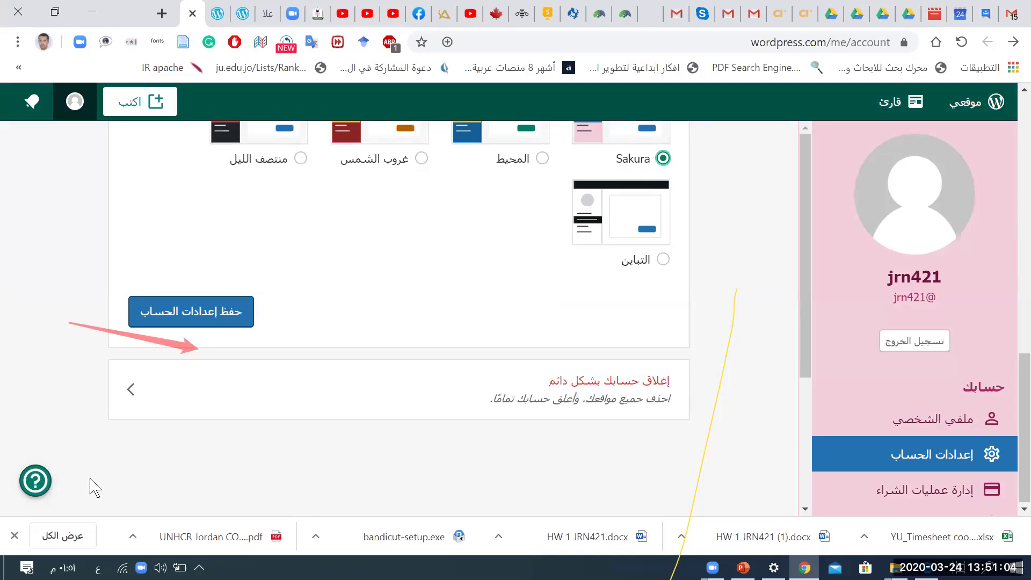
{"action": "left_click", "coordinate": [214, 311]}
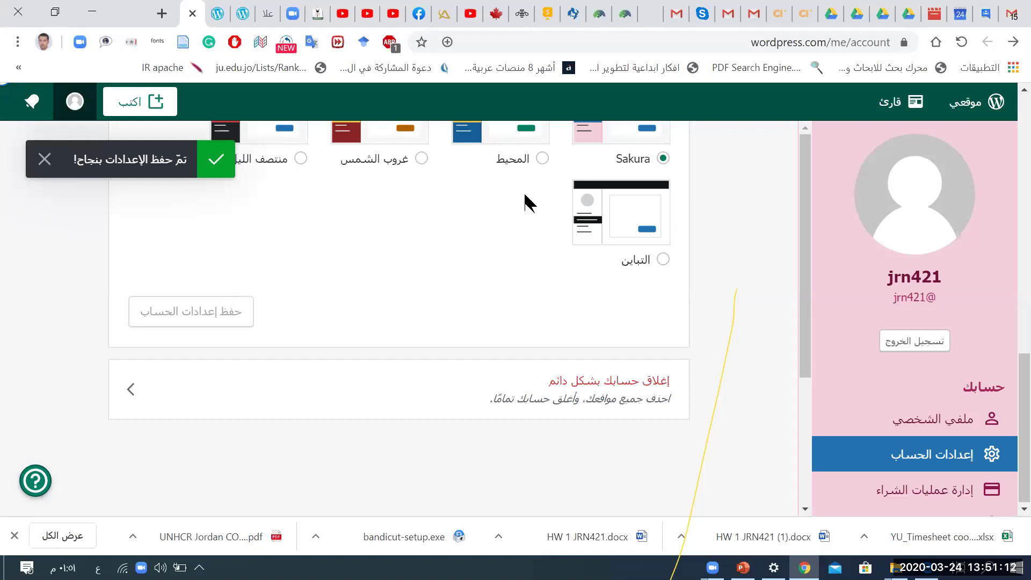
{"action": "left_click", "coordinate": [1013, 43]}
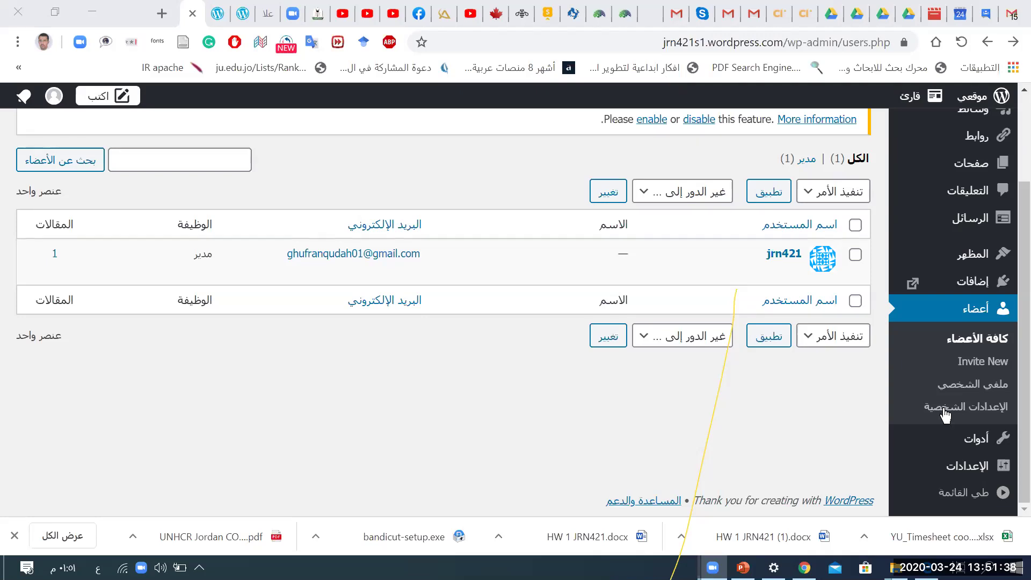
Step: Open the Tools admin page (tools.php) from the wp-admin sidebar
{"action": "mouse_move", "coordinate": [984, 442]}
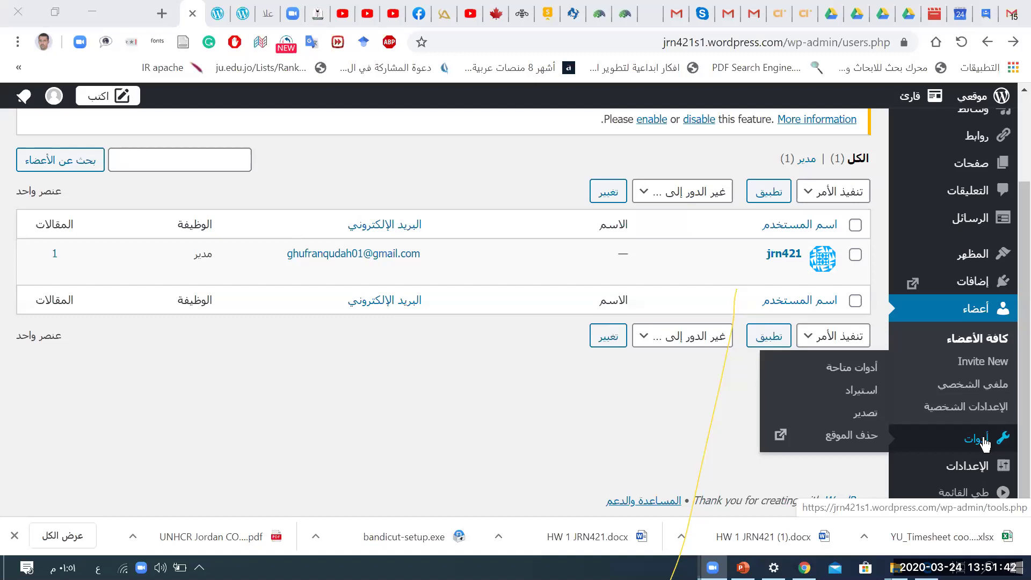
{"action": "left_click", "coordinate": [984, 442]}
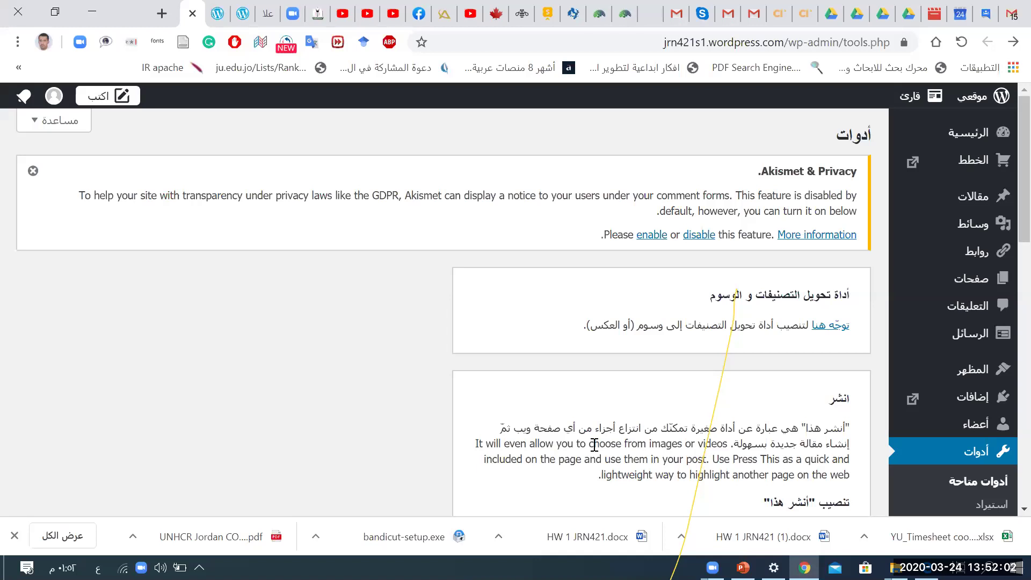
{"action": "scroll", "coordinate": [594, 444], "scroll_direction": "down", "scroll_amount": 5}
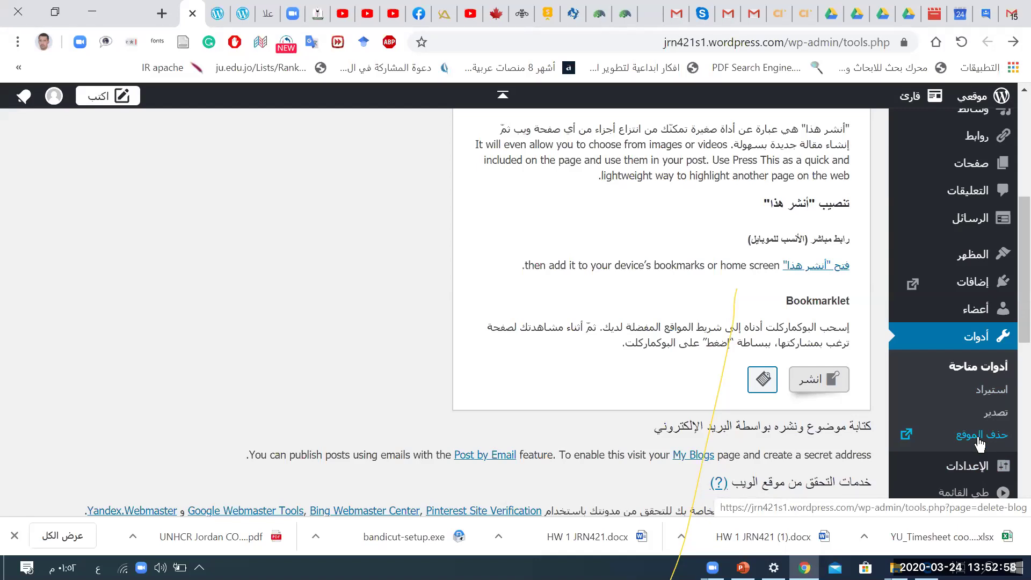
{"action": "scroll", "coordinate": [980, 444], "scroll_direction": "down", "scroll_amount": 1}
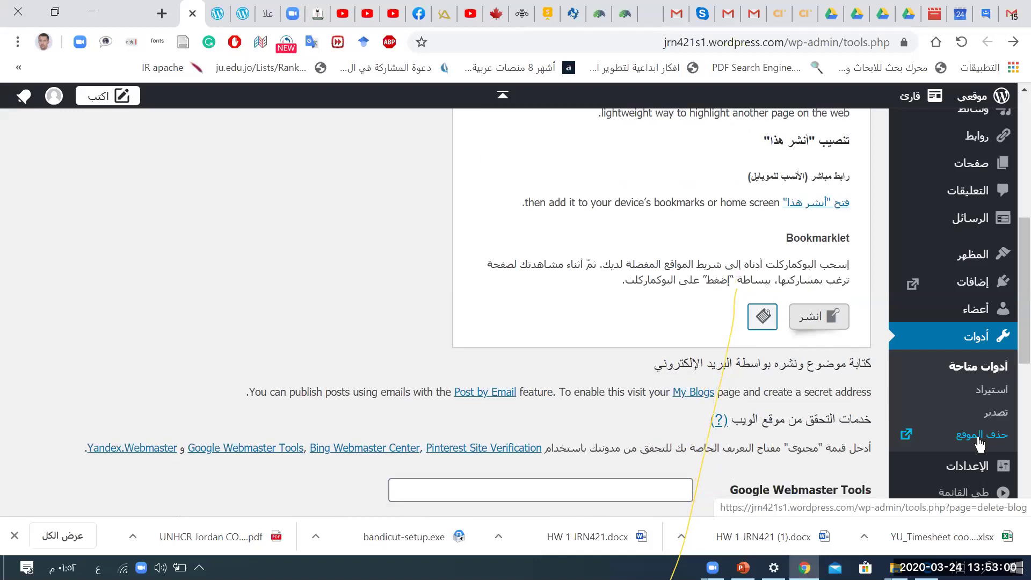